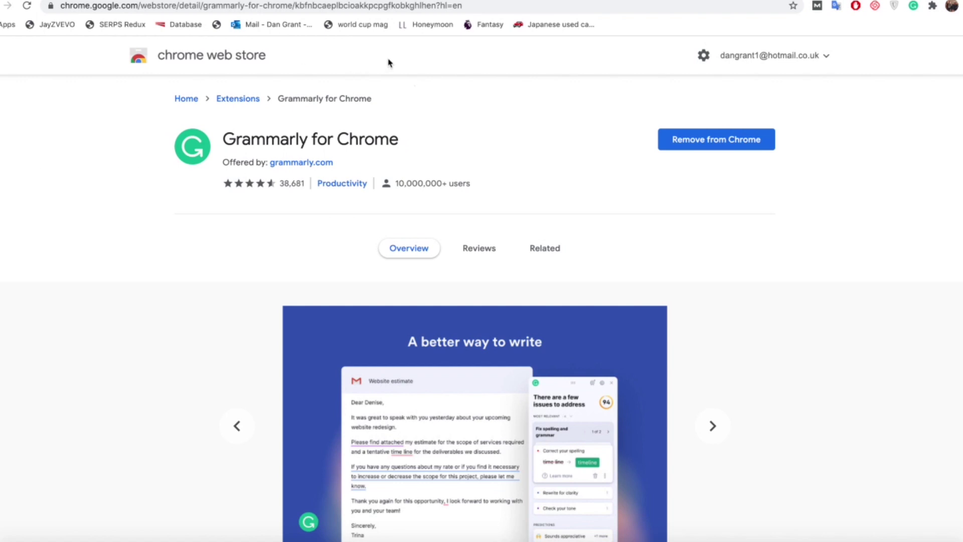
# Step: Switch from the Grammarly for Chrome store page to the Online Casinos029.txt document
pyautogui.hotkey('ctrl', 'Tab')
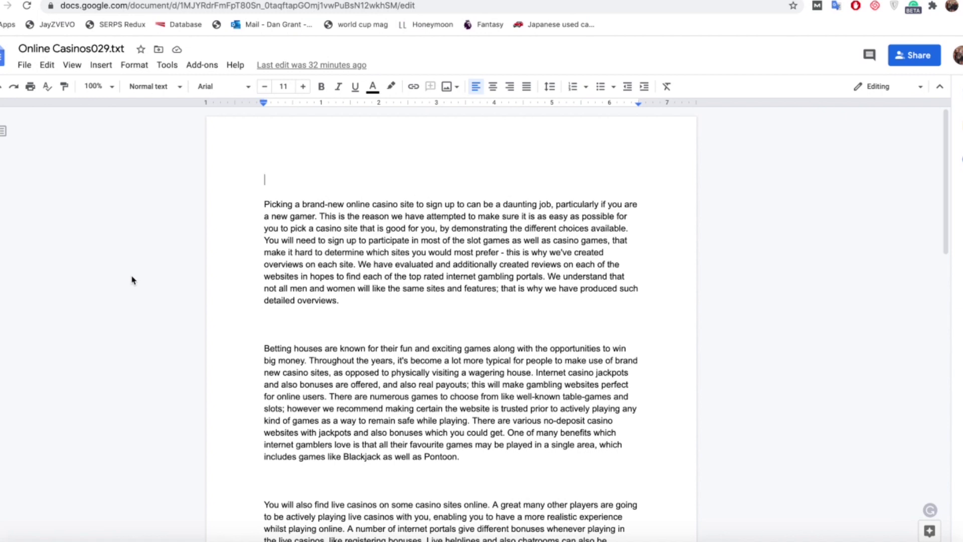
# Step: Select the casino article text from 'Picking' to the end and open the Grammarly extension
pyautogui.moveTo(264, 204); pyautogui.dragTo(604, 391)
pyautogui.scroll(5, 604, 391)
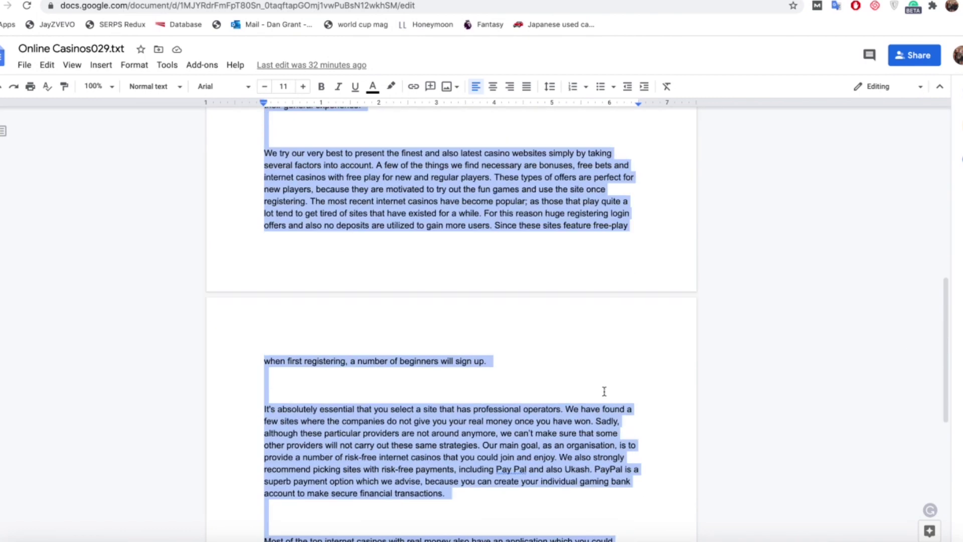
pyautogui.scroll(7, 605, 392)
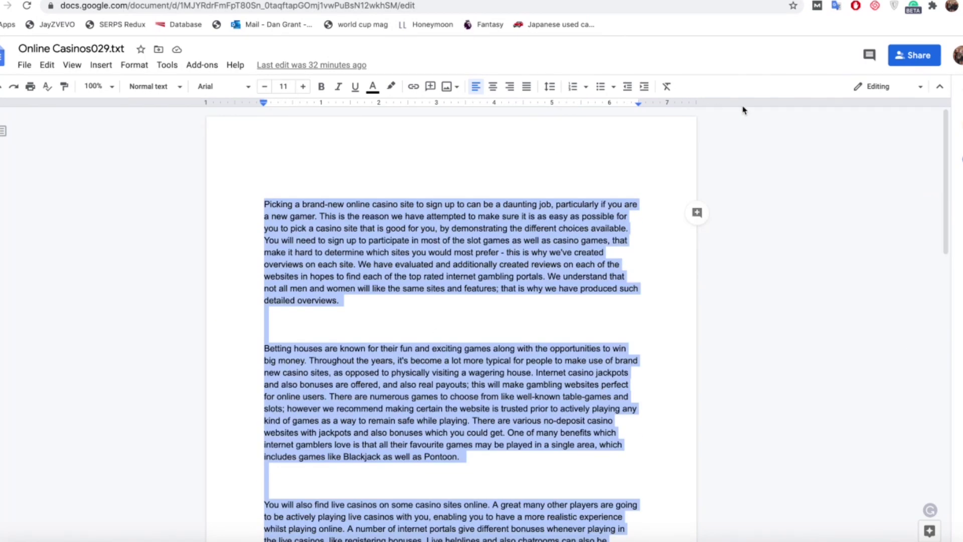
pyautogui.click(913, 7)
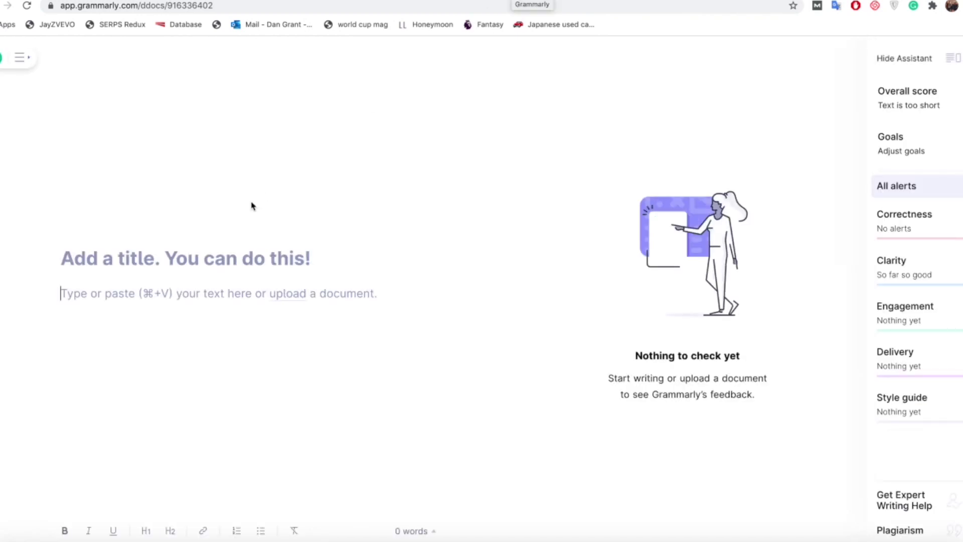
# Step: Paste the article into a new Grammarly document titled 'Brand New Online Casino Sites'
pyautogui.press('super+v')
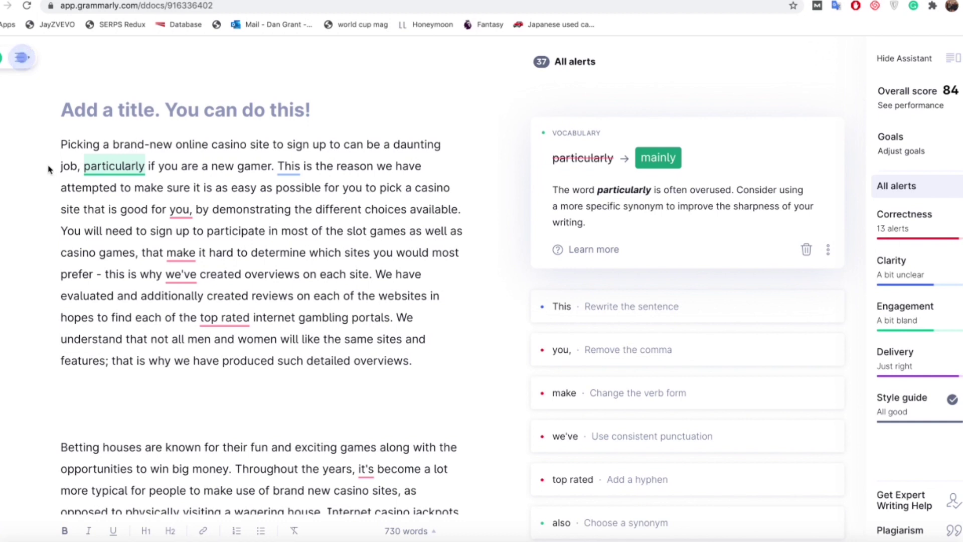
pyautogui.click(129, 115)
pyautogui.write('B')
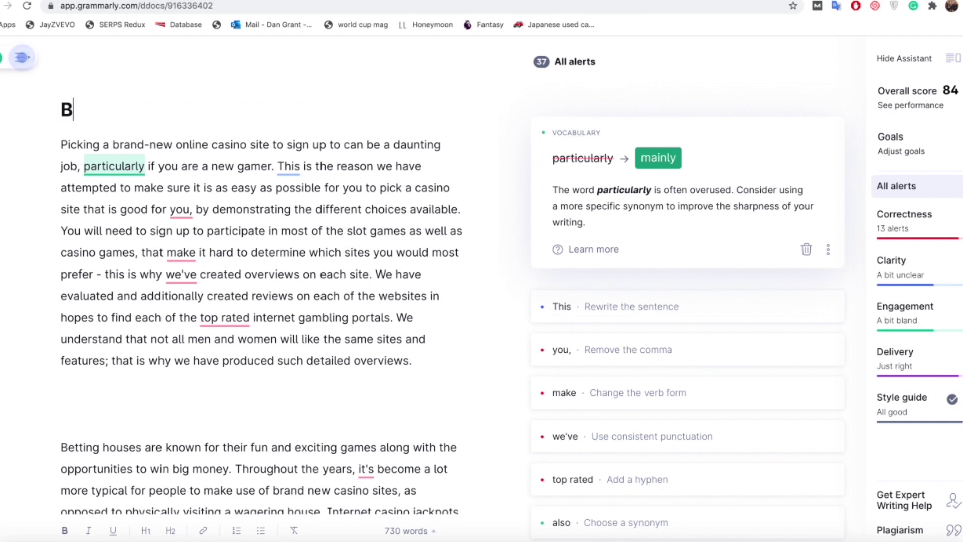
pyautogui.write('rand New')
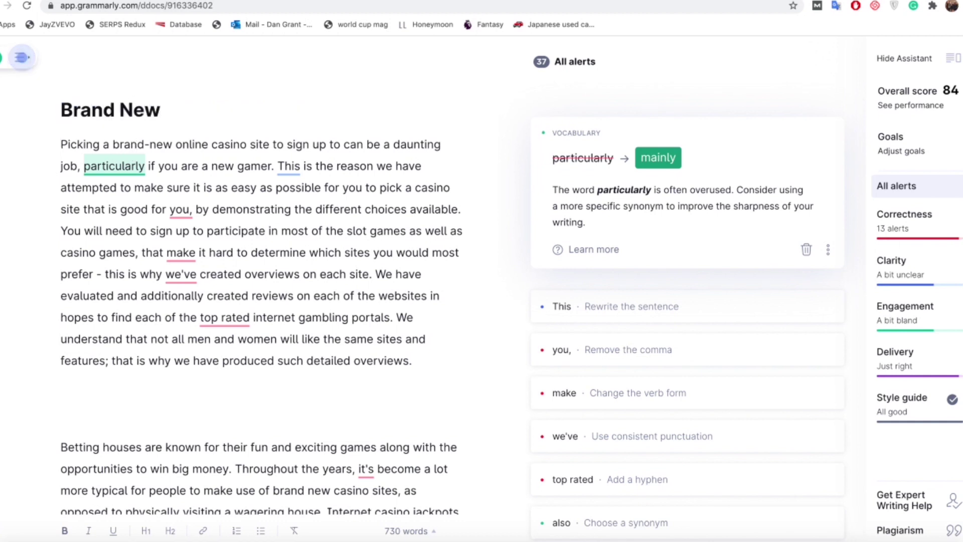
pyautogui.write(' Online Cas')
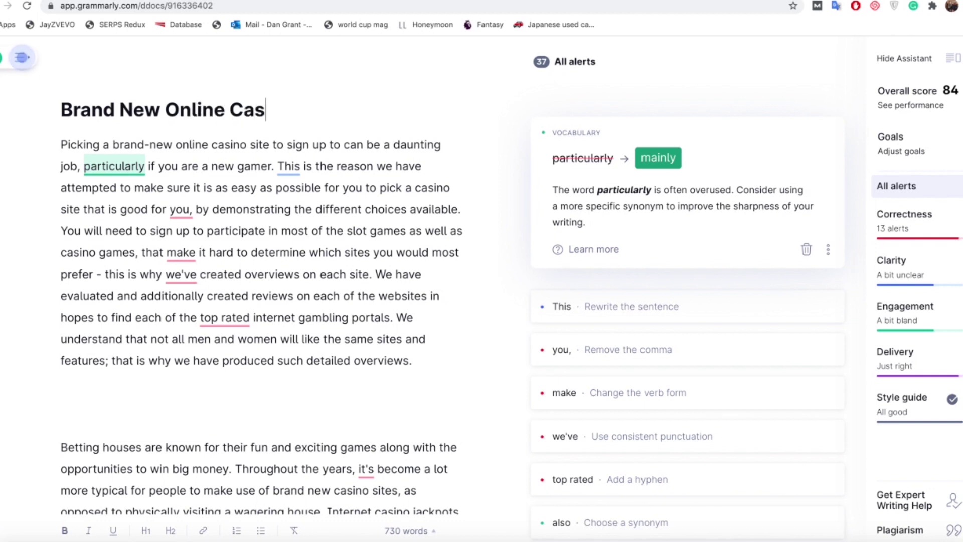
pyautogui.write('ino Sites')
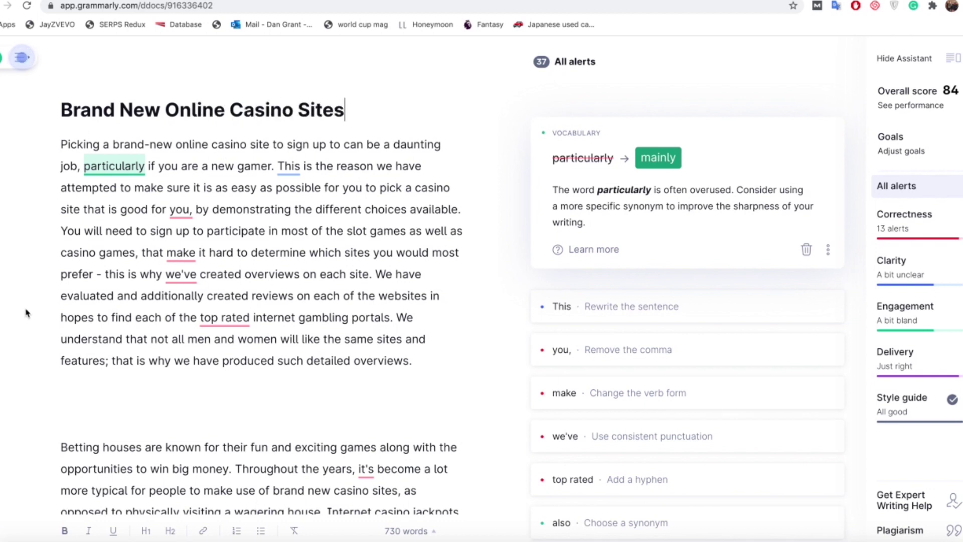
pyautogui.press('Return')
# Step: Accept Grammarly's suggestion changing 'make' to 'makes' in the first paragraph
pyautogui.click(182, 253)
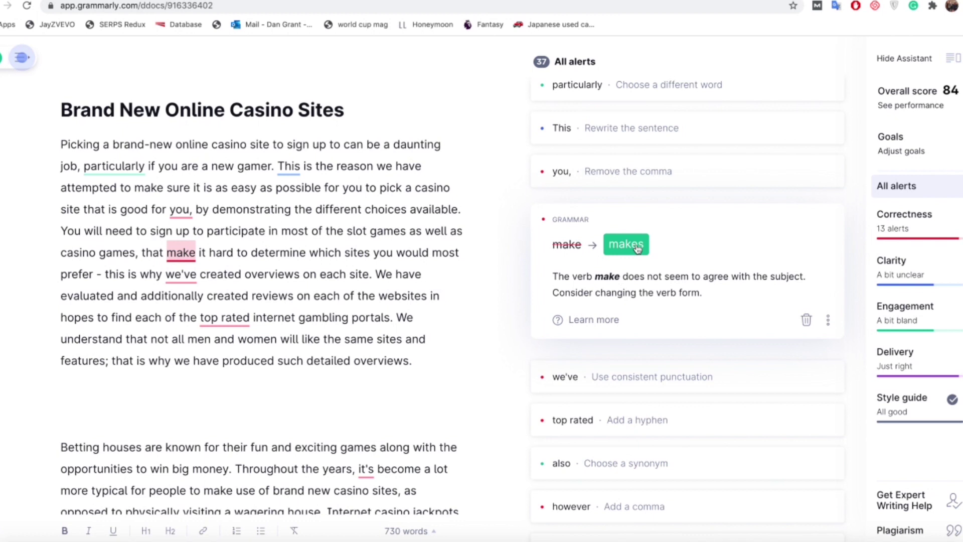
pyautogui.click(637, 249)
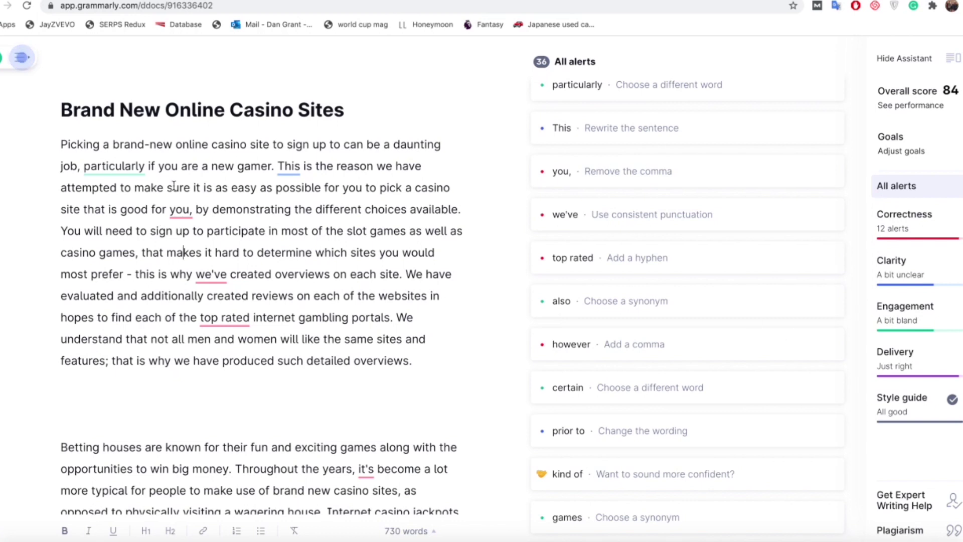
pyautogui.scroll(-4, 179, 256)
pyautogui.scroll(4, 179, 256)
pyautogui.scroll(-1, 23, 228)
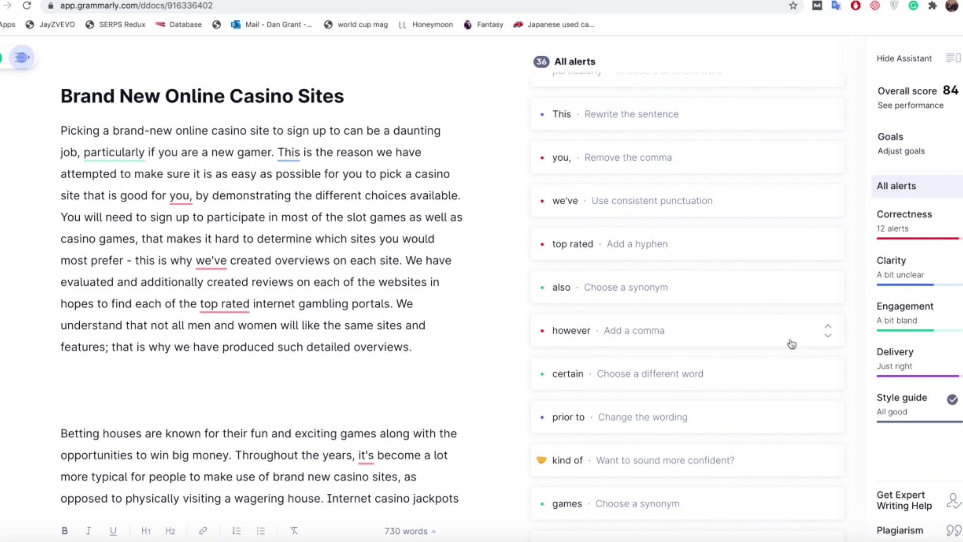
# Step: Check the article for plagiarism and review the 8% of text matching web sources
pyautogui.click(930, 532)
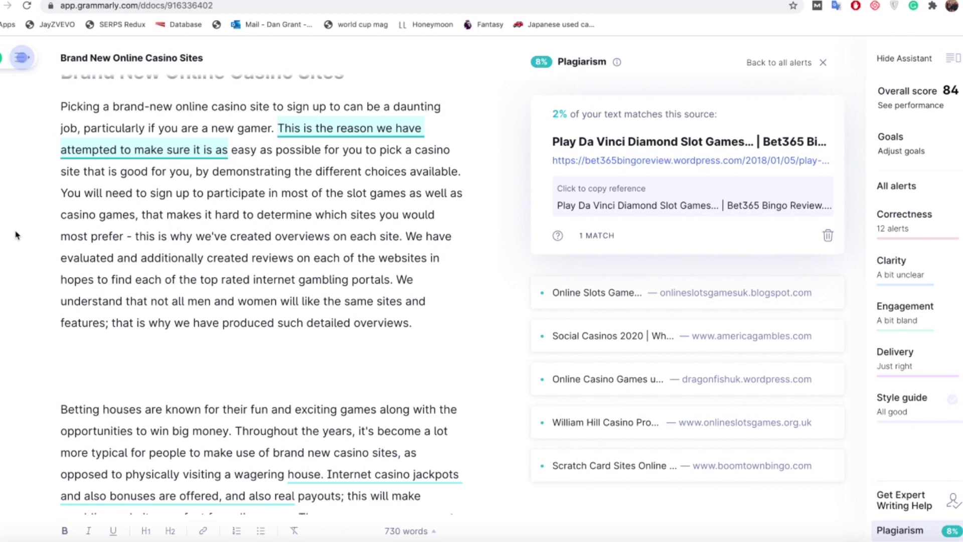
pyautogui.scroll(-1, 15, 235)
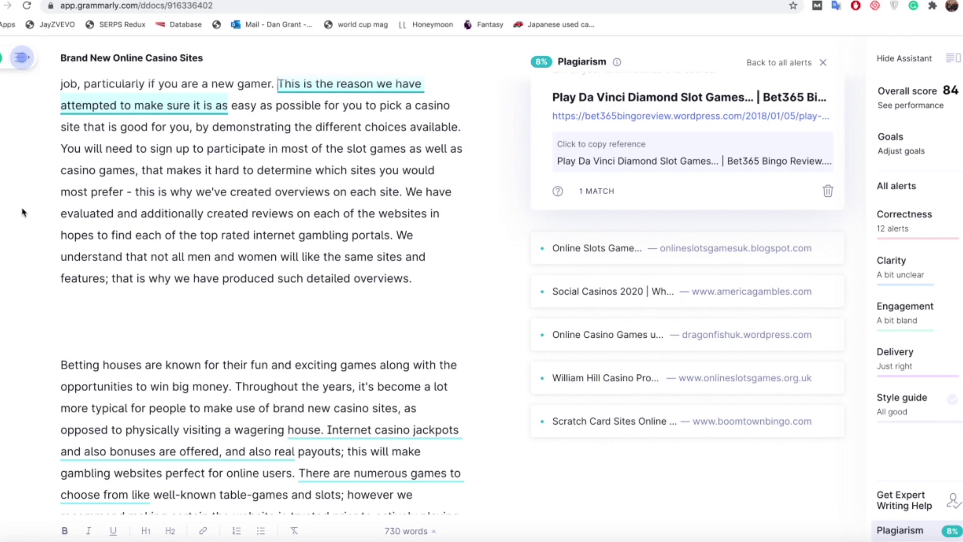
pyautogui.scroll(3, 22, 212)
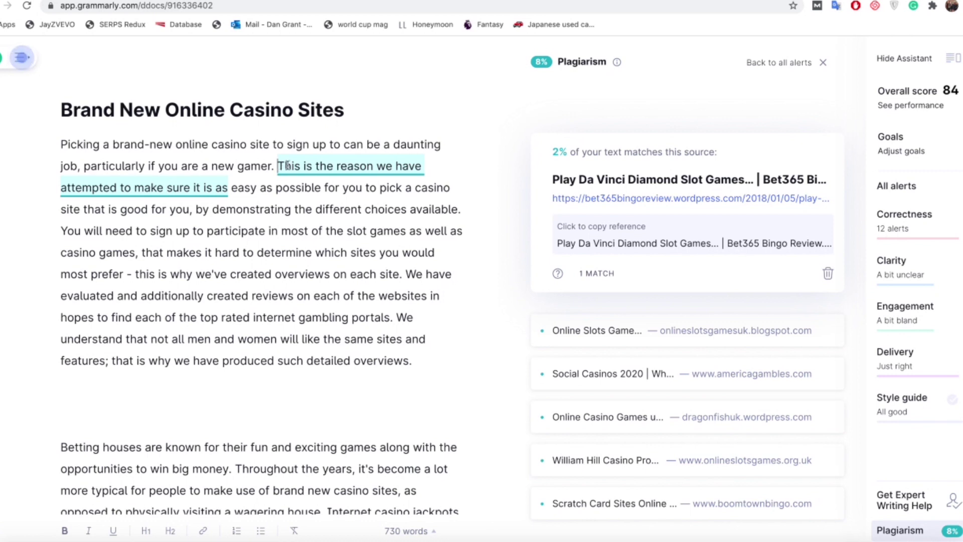
pyautogui.moveTo(279, 165); pyautogui.dragTo(228, 188)
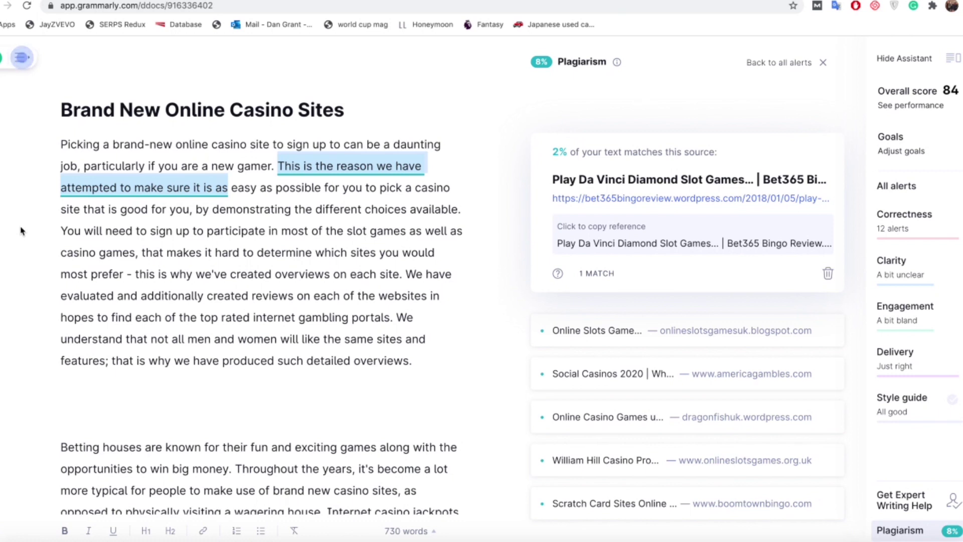
pyautogui.click(249, 187)
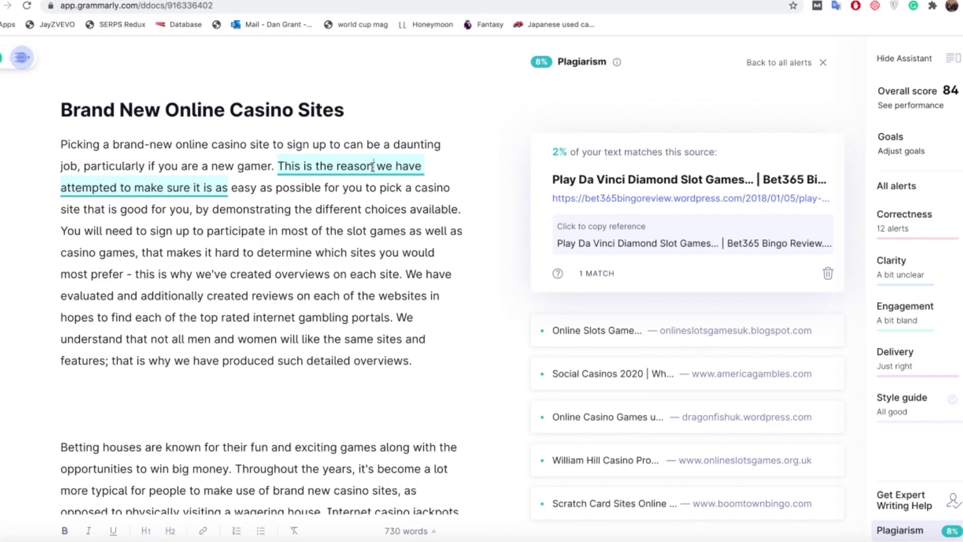
pyautogui.moveTo(373, 166); pyautogui.dragTo(316, 166)
pyautogui.write('why')
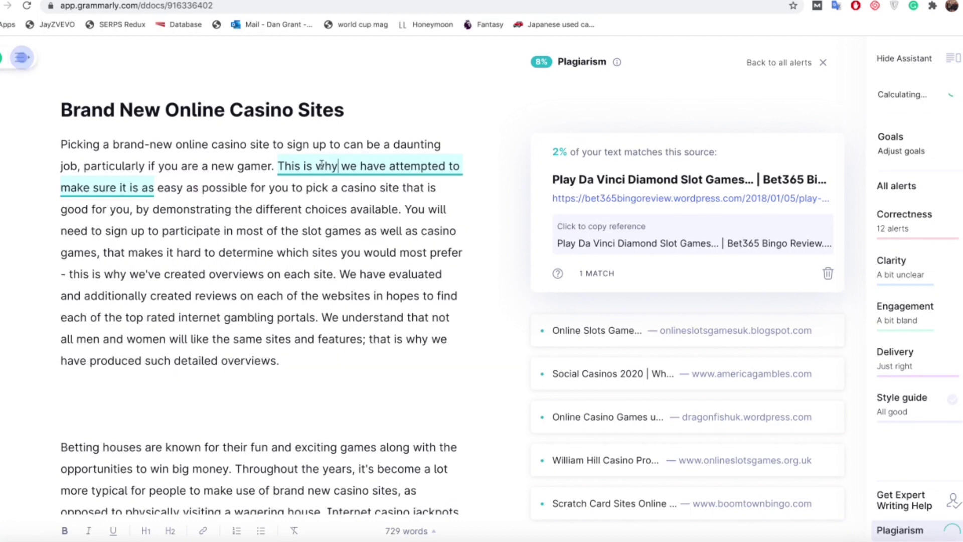
pyautogui.moveTo(386, 166); pyautogui.dragTo(358, 165)
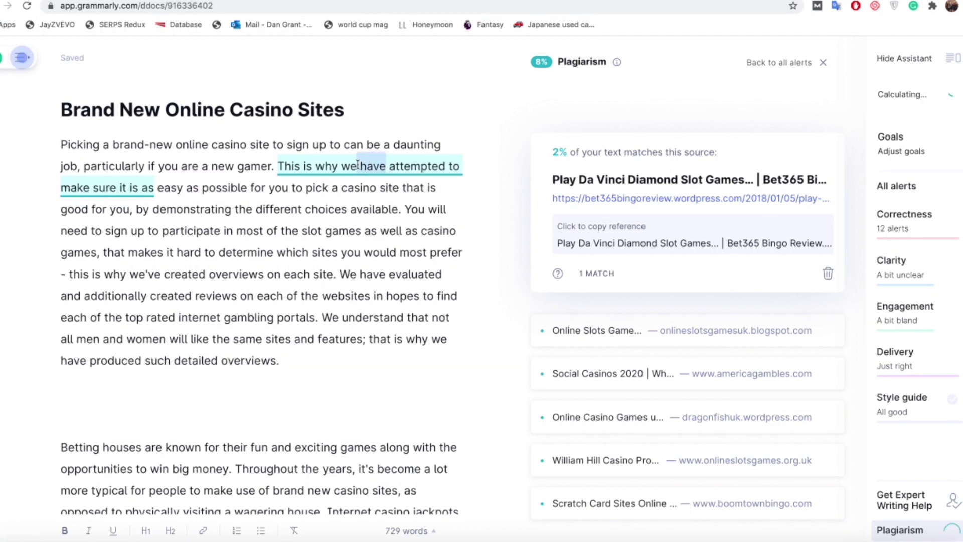
pyautogui.write("'ve")
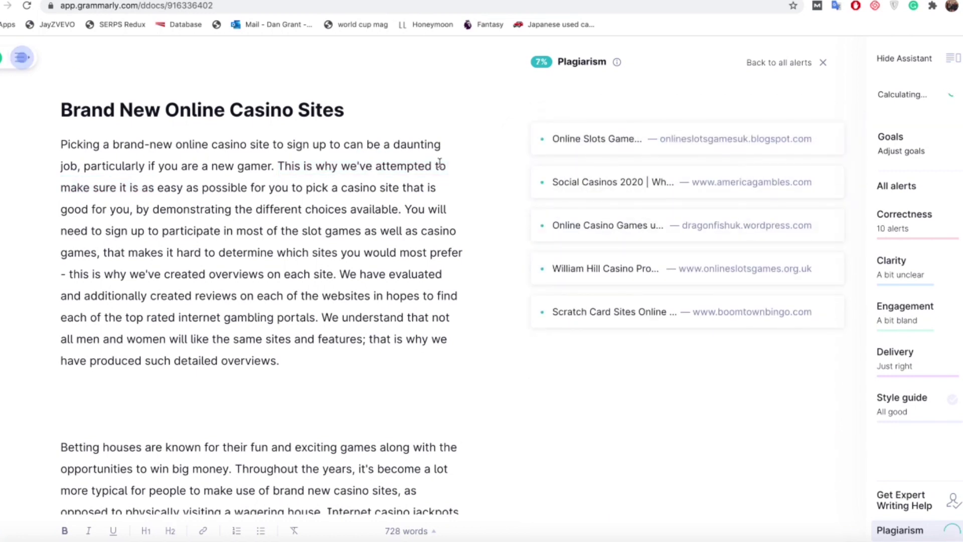
pyautogui.moveTo(431, 166); pyautogui.dragTo(374, 166)
pyautogui.click(376, 166)
pyautogui.write('tried')
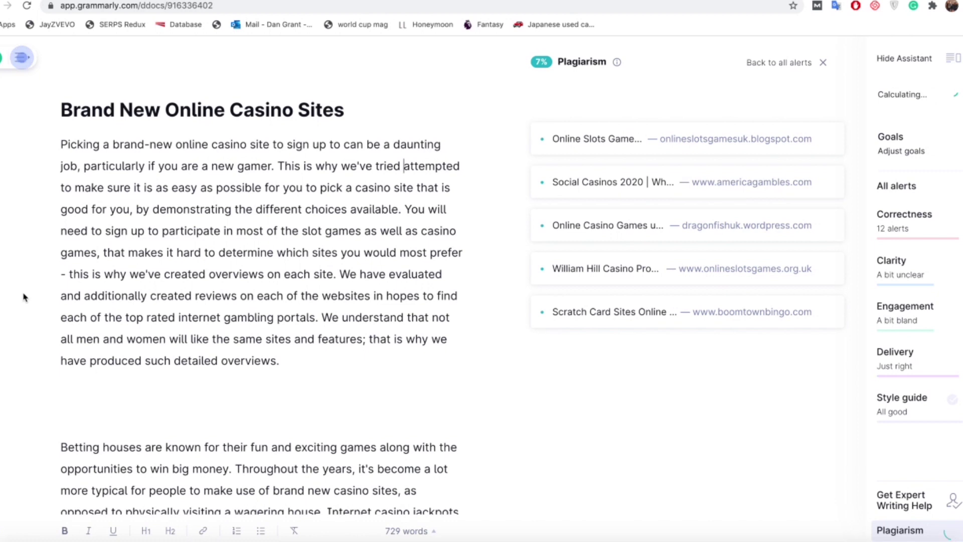
pyautogui.click(292, 360)
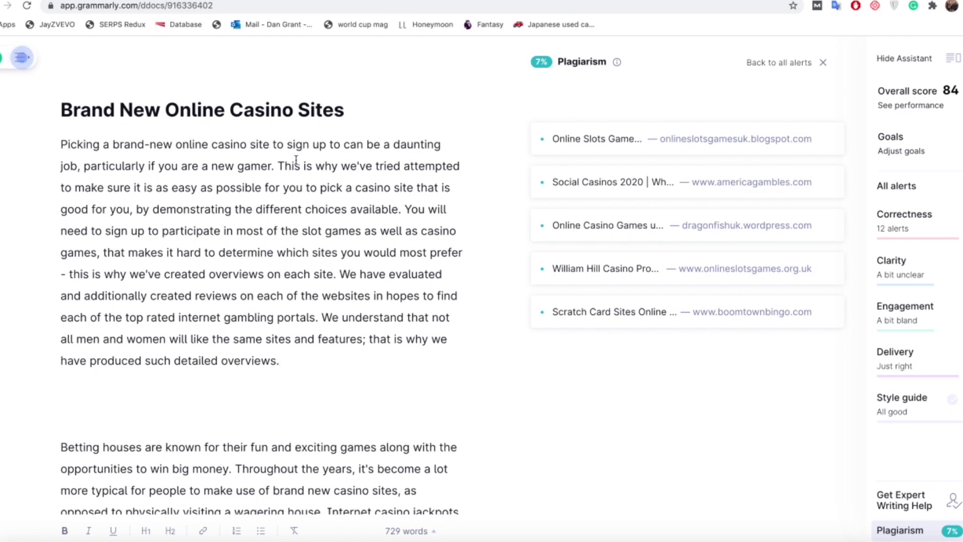
pyautogui.moveTo(282, 165); pyautogui.dragTo(213, 189)
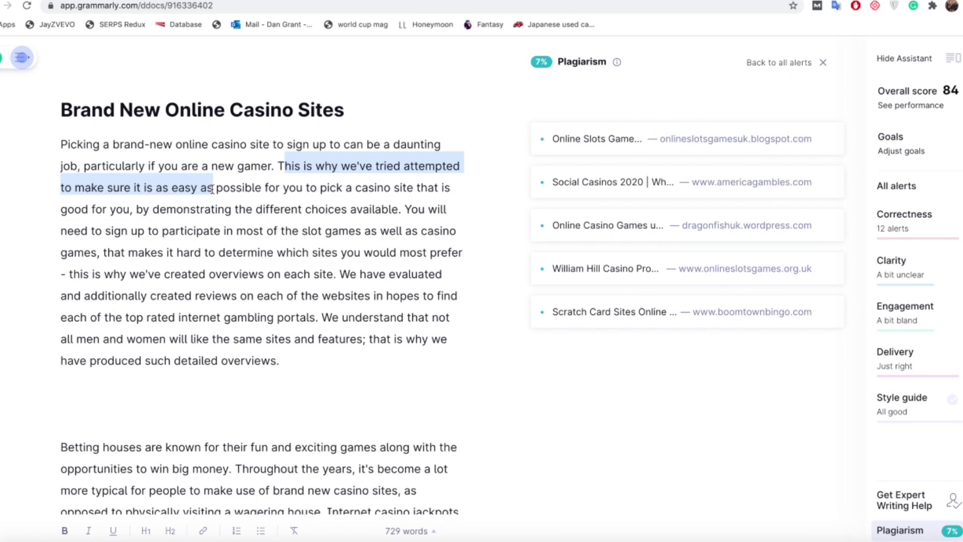
pyautogui.click(18, 271)
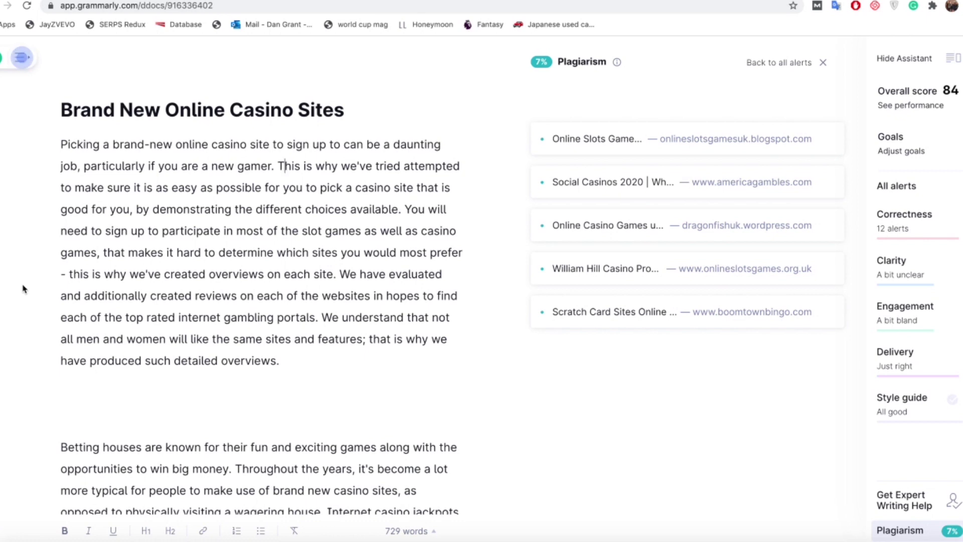
pyautogui.scroll(-10, 19, 284)
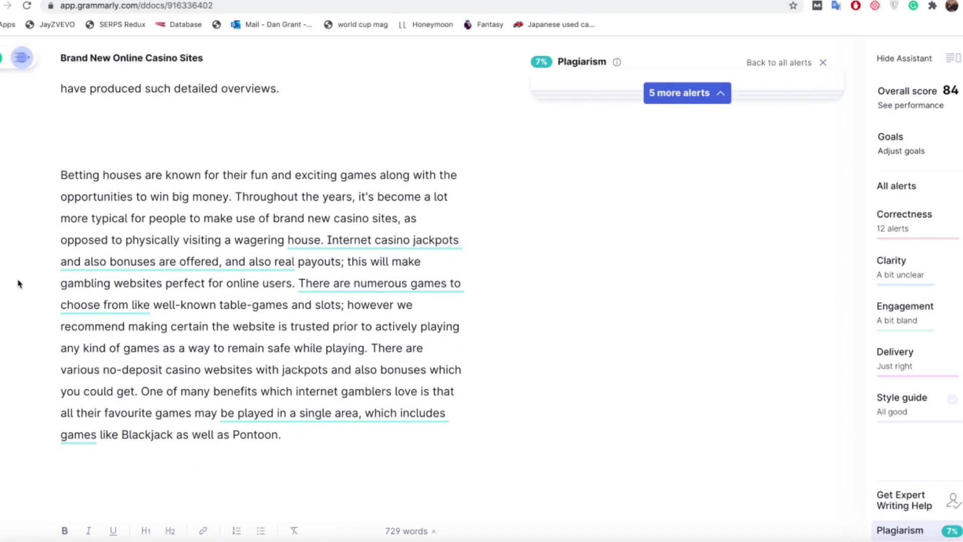
# Step: Reword 'Internet casino jackpots' to 'Online casinos and jackpot bonuses are offered', dropping plagiarism to 5%
pyautogui.scroll(-1, 19, 284)
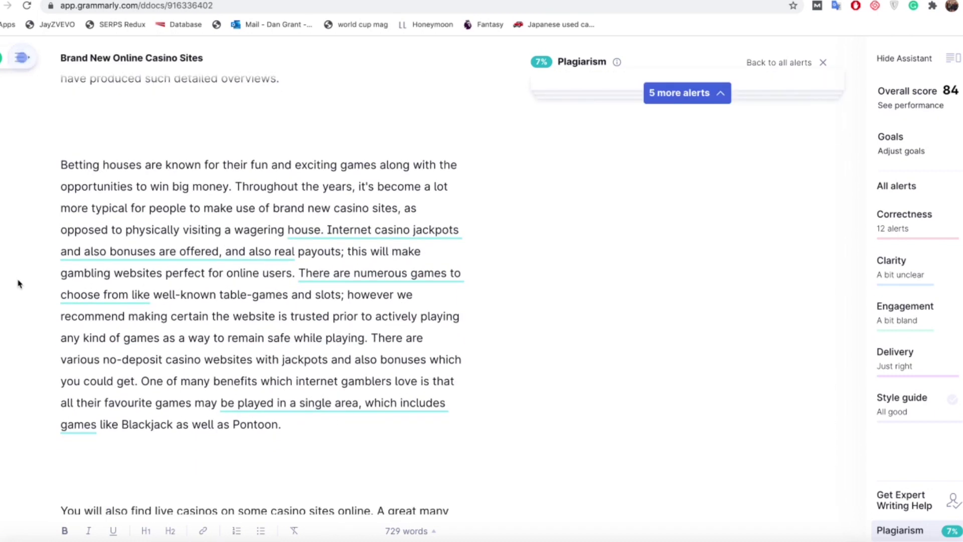
pyautogui.click(288, 229)
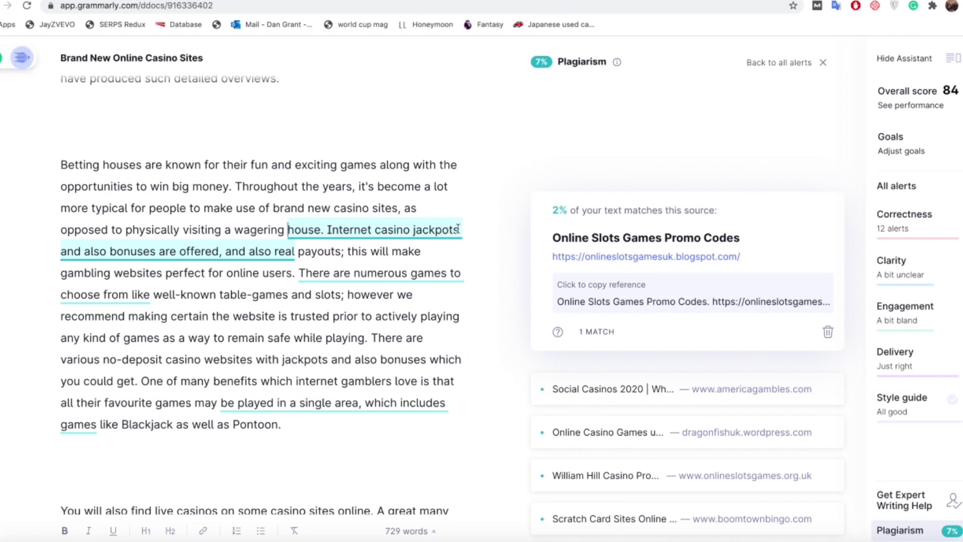
pyautogui.moveTo(459, 230); pyautogui.dragTo(336, 230)
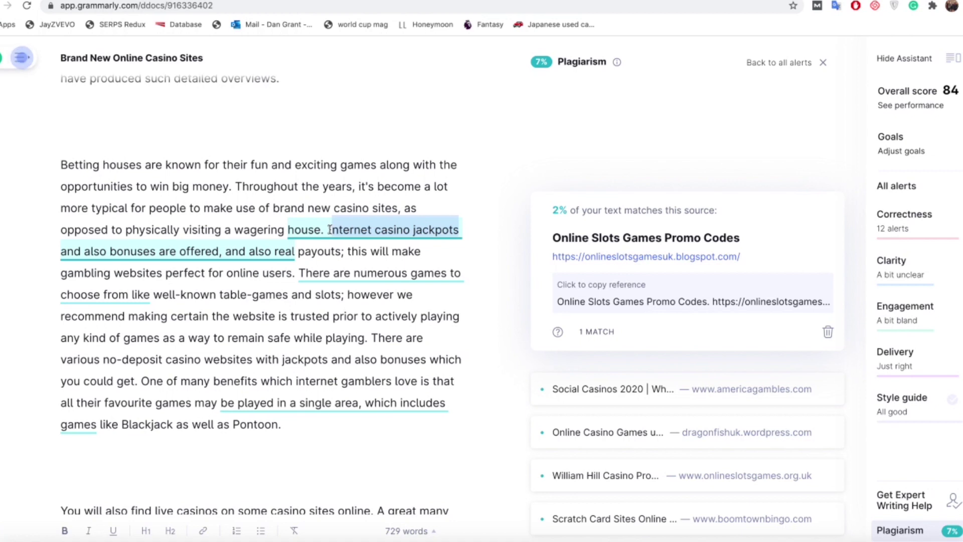
pyautogui.write('On')
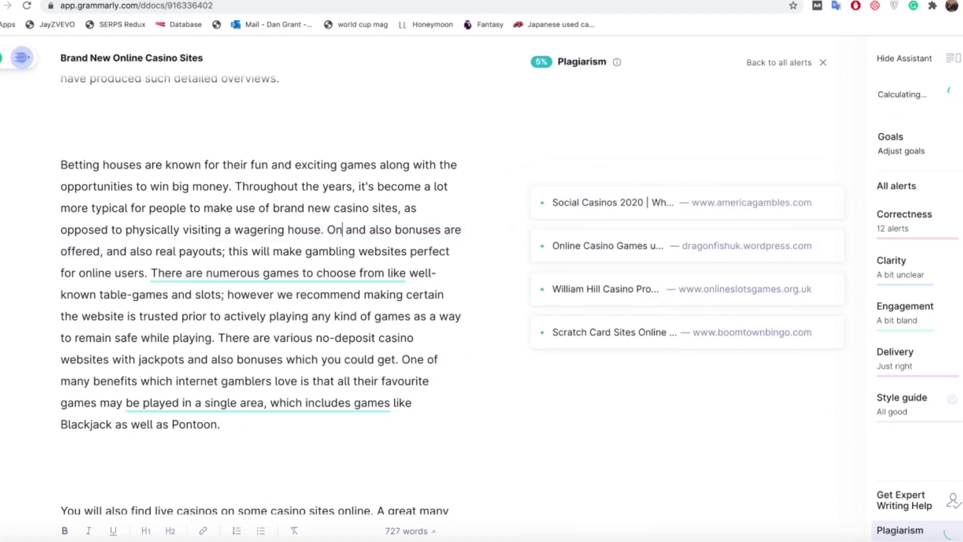
pyautogui.write('line casino')
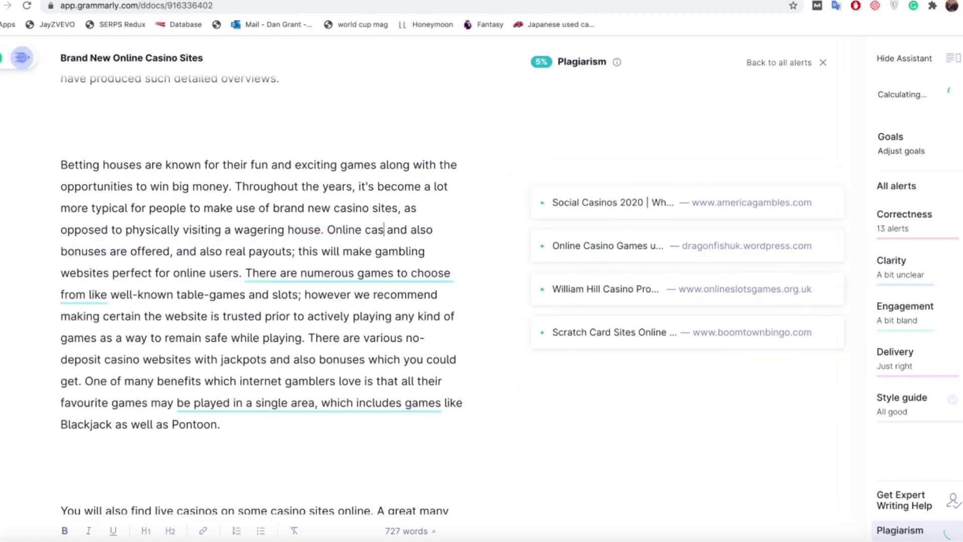
pyautogui.write('s and jac')
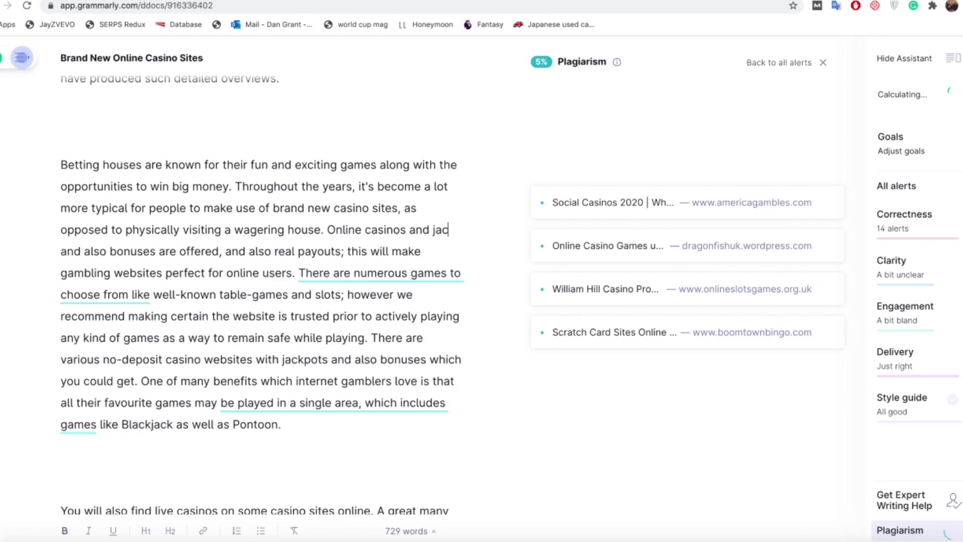
pyautogui.write('kpots and also bonuses are offered, and also real payouts; this will')
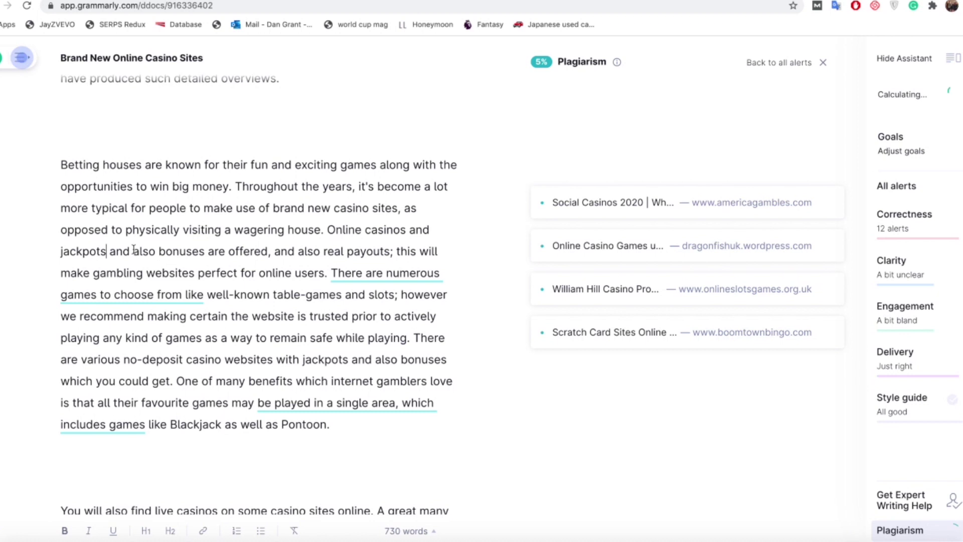
pyautogui.moveTo(156, 251); pyautogui.dragTo(107, 253)
pyautogui.press('BackSpace')
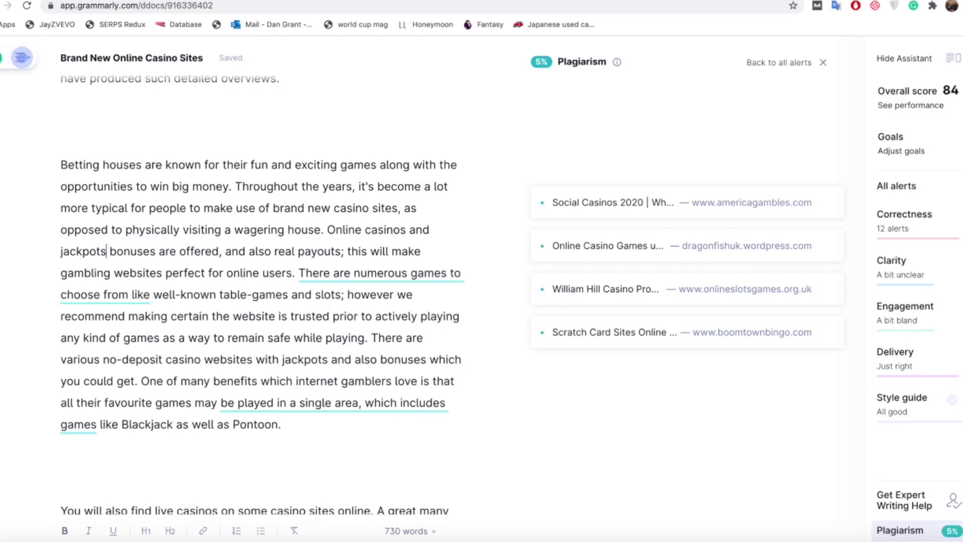
pyautogui.press('BackSpace')
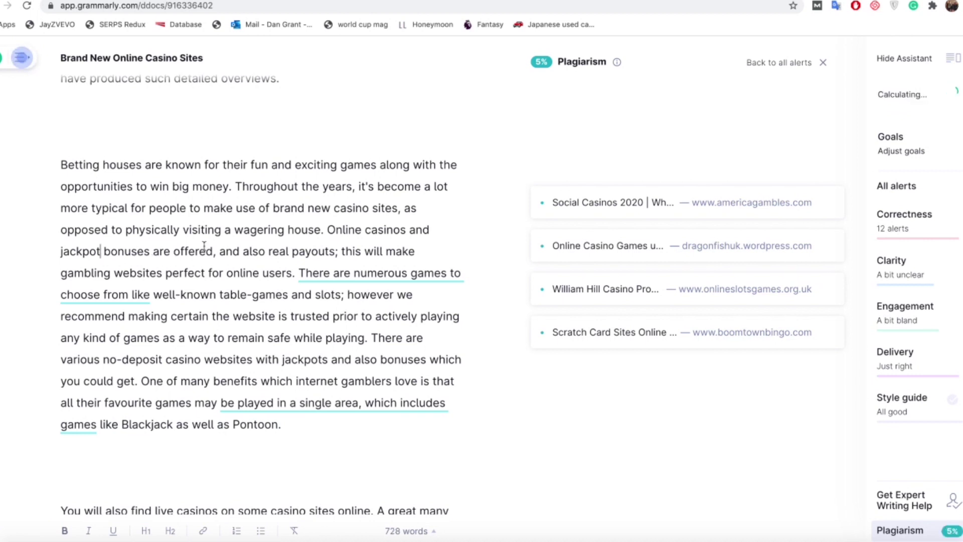
pyautogui.scroll(-1, 239, 288)
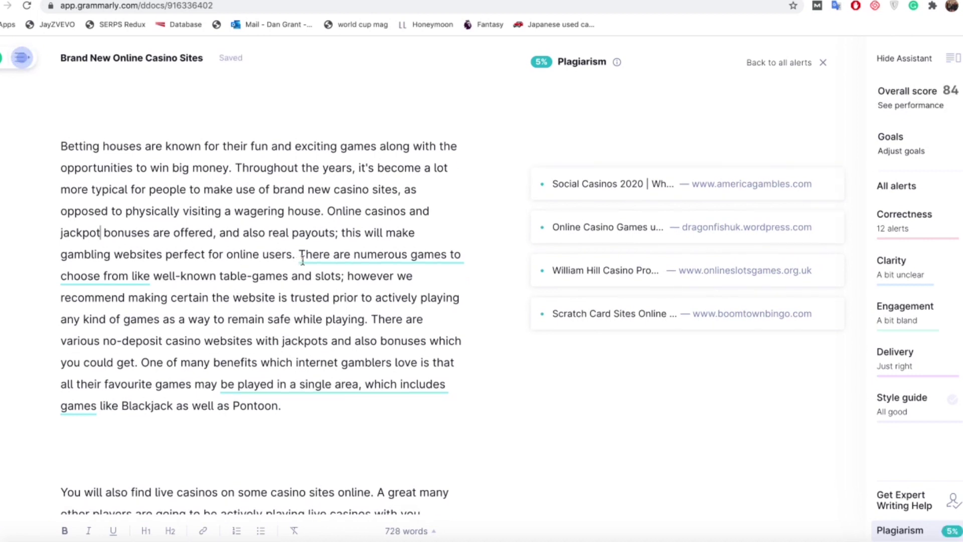
pyautogui.click(304, 256)
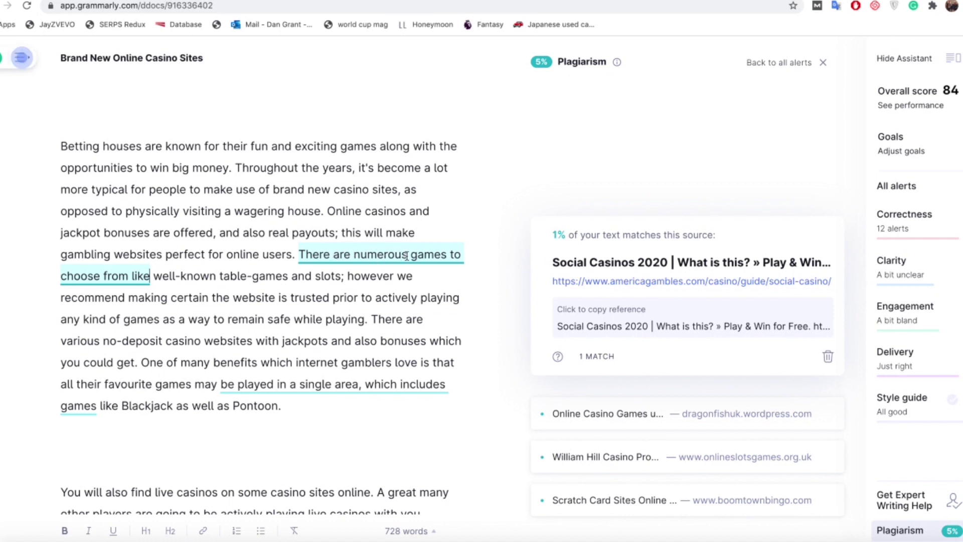
# Step: Replace 'numerous' with 'lots of different' in the games sentence, reaching 100% original
pyautogui.moveTo(406, 256); pyautogui.dragTo(357, 258)
pyautogui.press('BackSpace')
pyautogui.press('BackSpace')
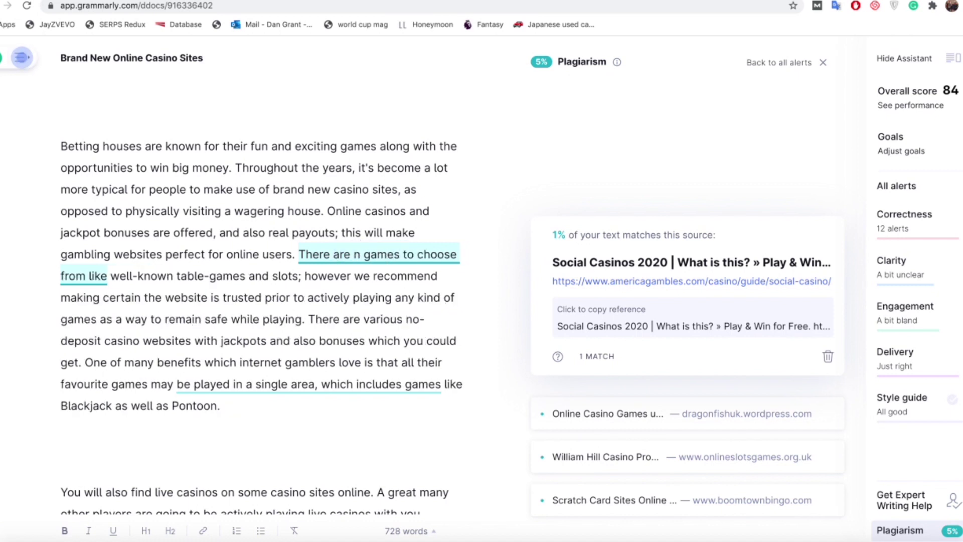
pyautogui.write('lots of different')
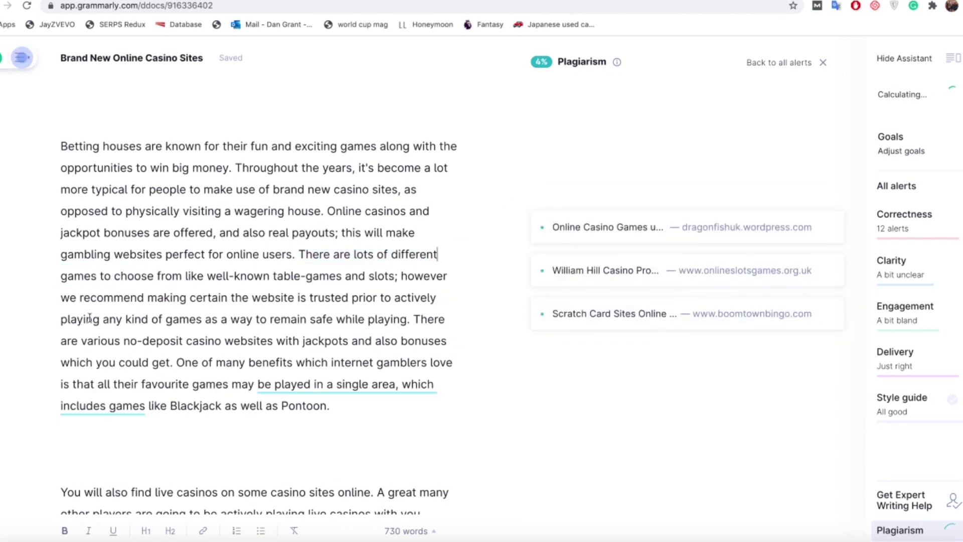
pyautogui.scroll(-1, 187, 351)
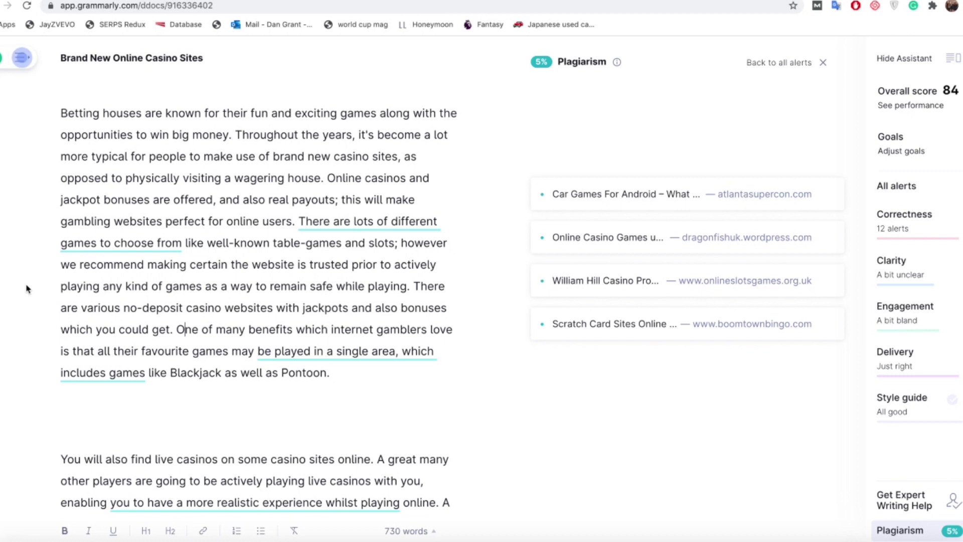
pyautogui.scroll(7, 265, 234)
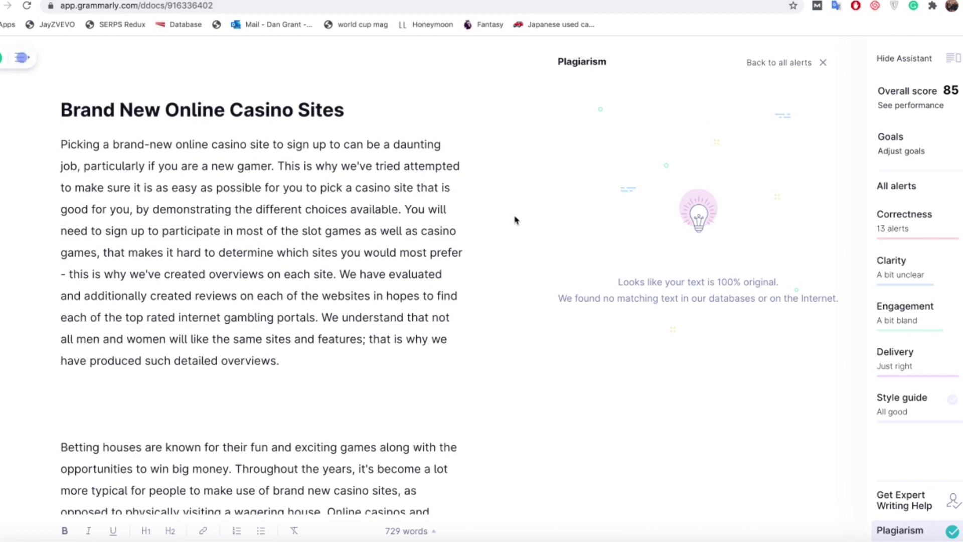
pyautogui.scroll(-3, 3, 248)
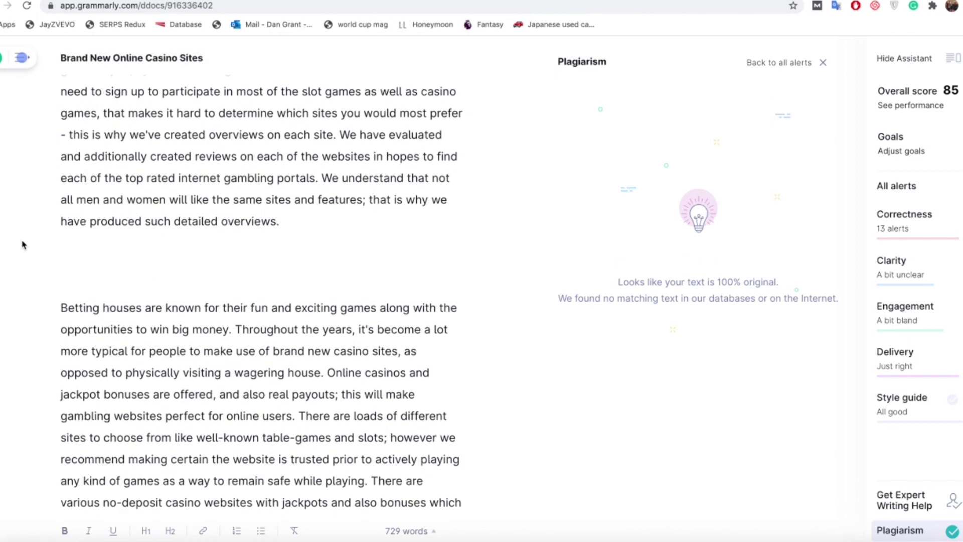
pyautogui.scroll(-3, 22, 244)
pyautogui.scroll(-12, 22, 244)
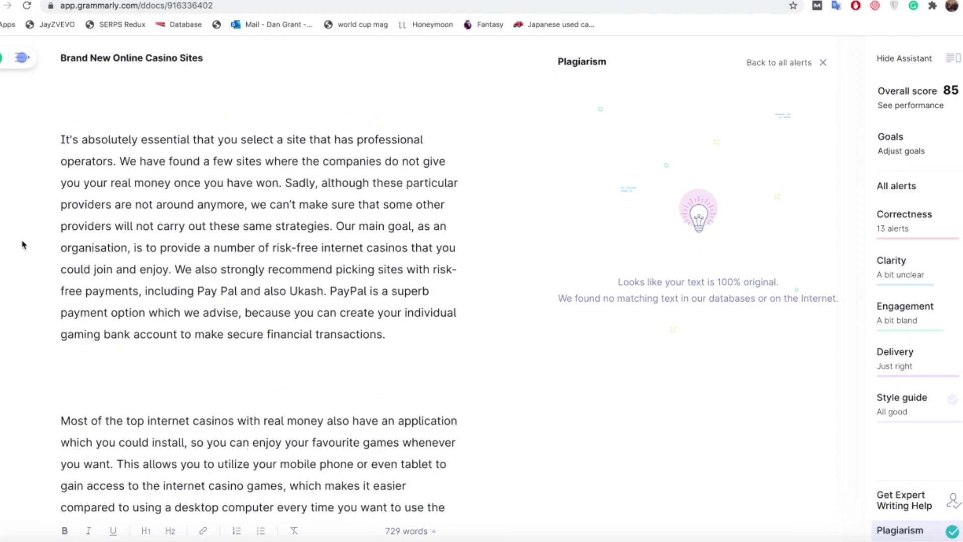
pyautogui.scroll(-6, 22, 244)
pyautogui.scroll(20, 22, 245)
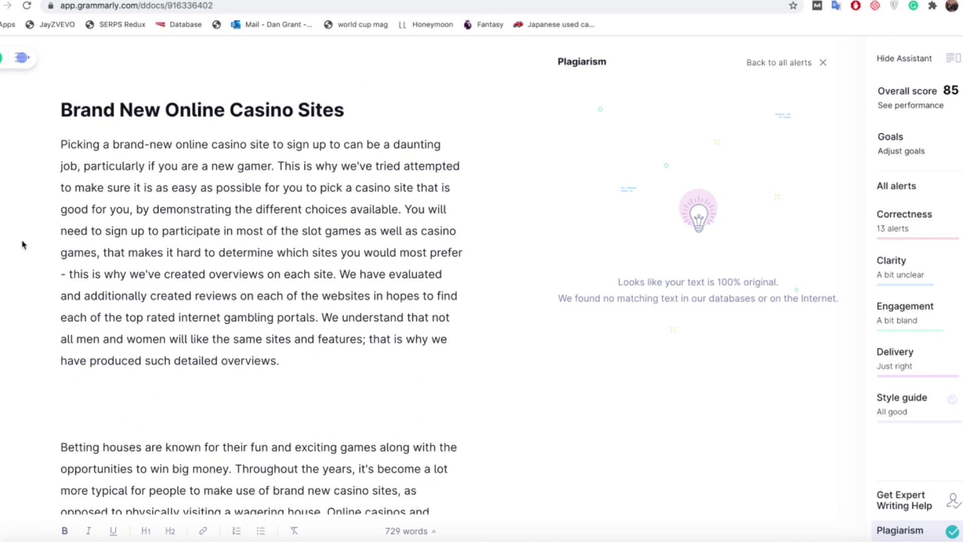